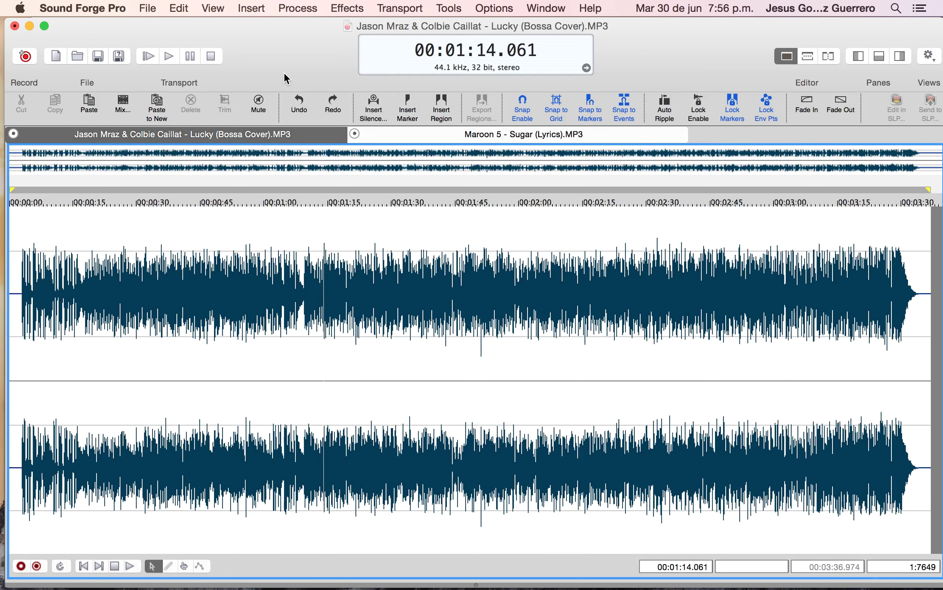
# Hide the Editing Toolbar and show it again.
pyautogui.click(212, 9)
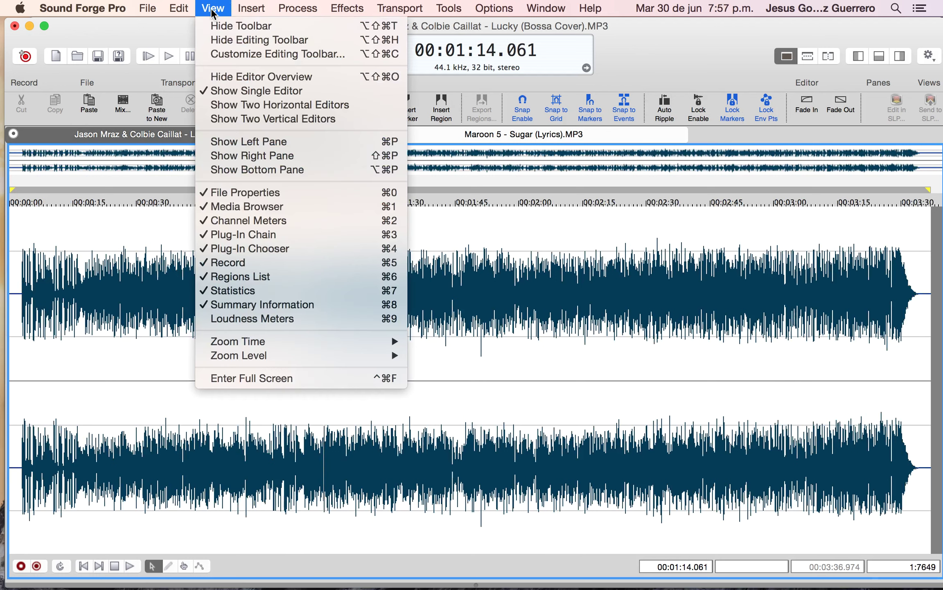
pyautogui.click(225, 41)
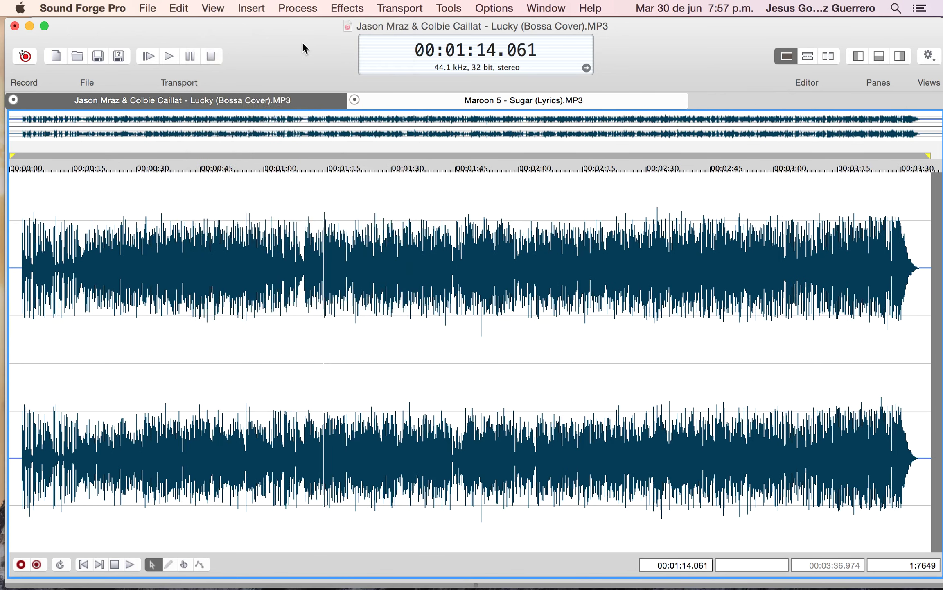
pyautogui.click(210, 11)
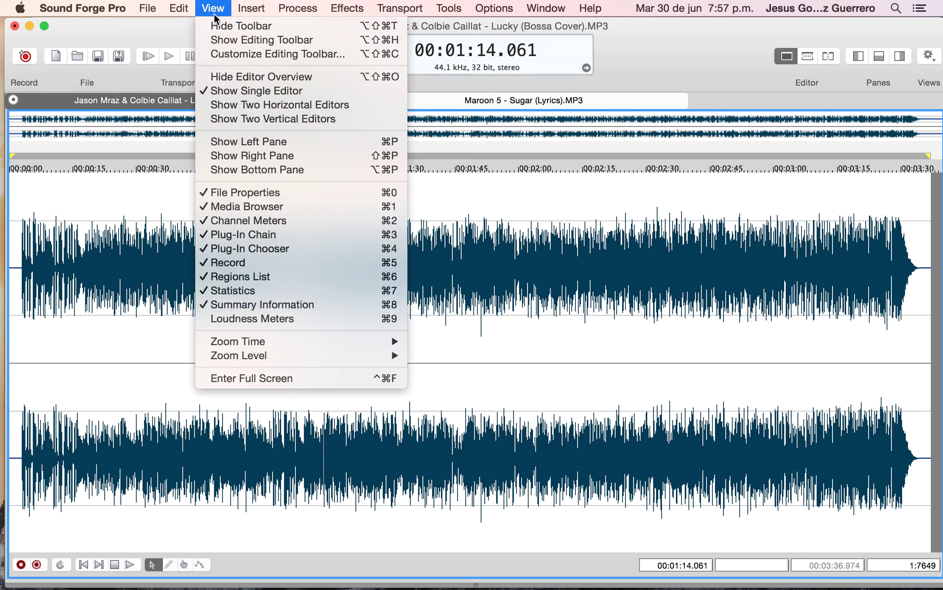
pyautogui.click(231, 40)
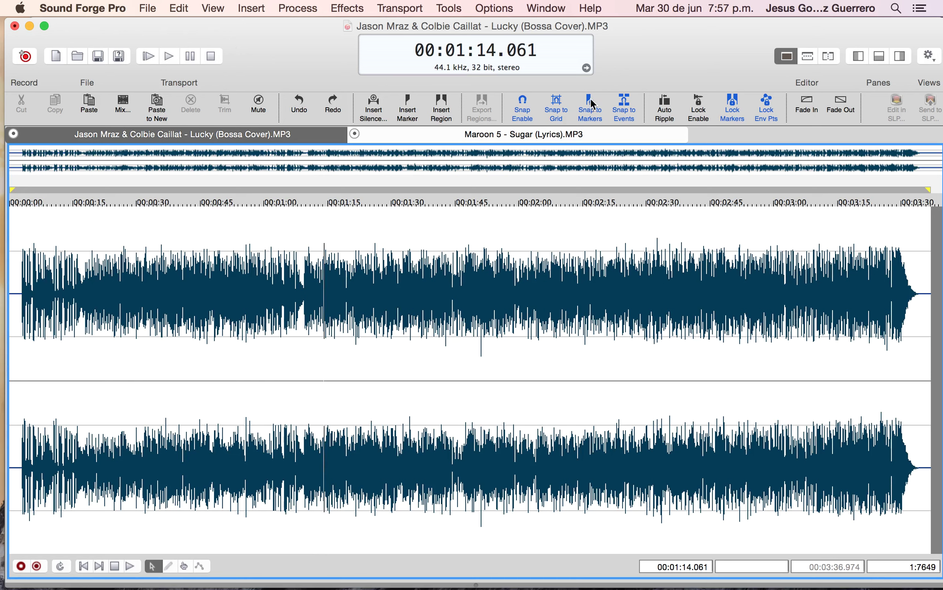
# Open the Editing Toolbar's customization options to examine the available items, and close them without changes.
pyautogui.rightClick(573, 101)
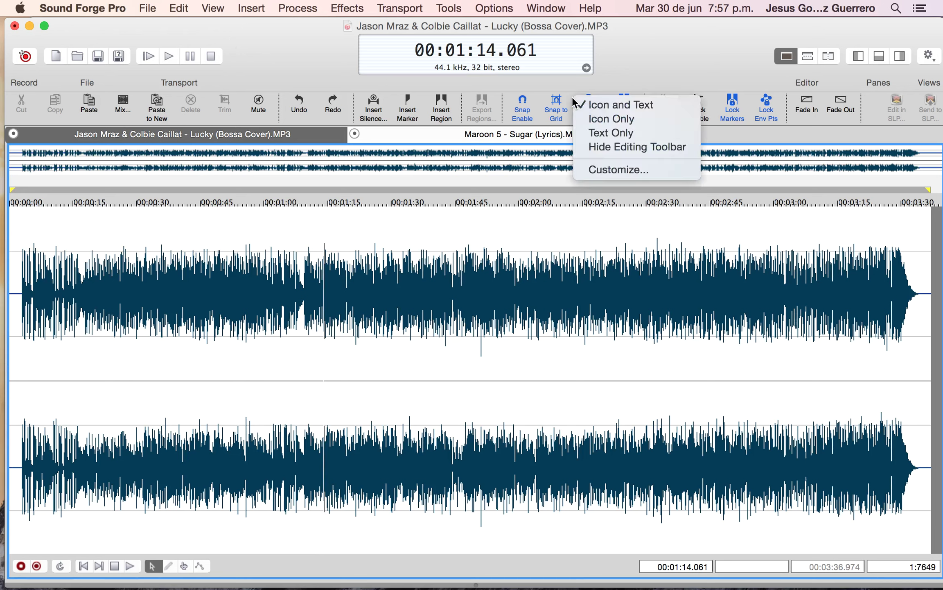
pyautogui.click(616, 170)
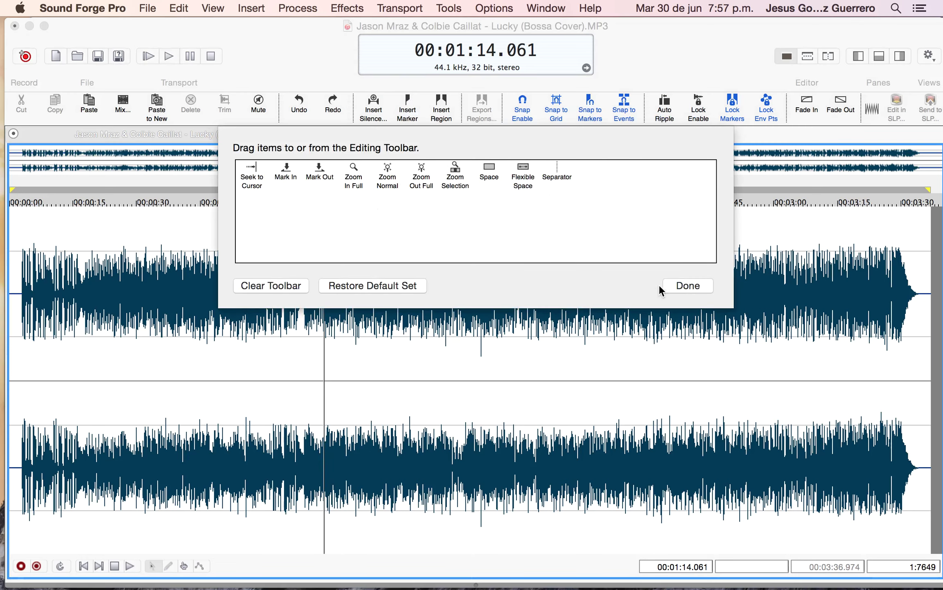
pyautogui.click(685, 286)
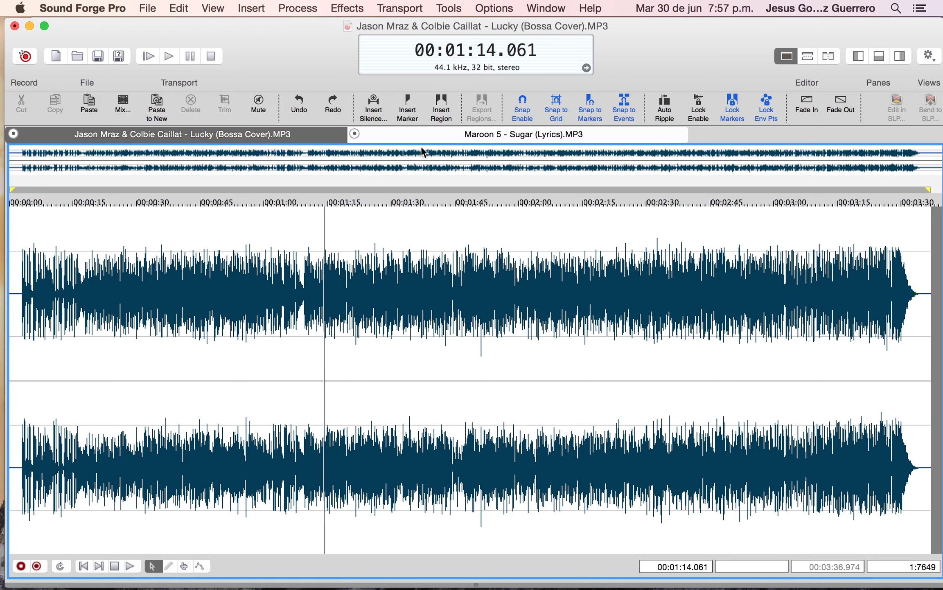
# Switch to Maroon 5 - Sugar (Lyrics).MP3, go to its start, and inspect the beginning of the waveform up close.
pyautogui.click(443, 135)
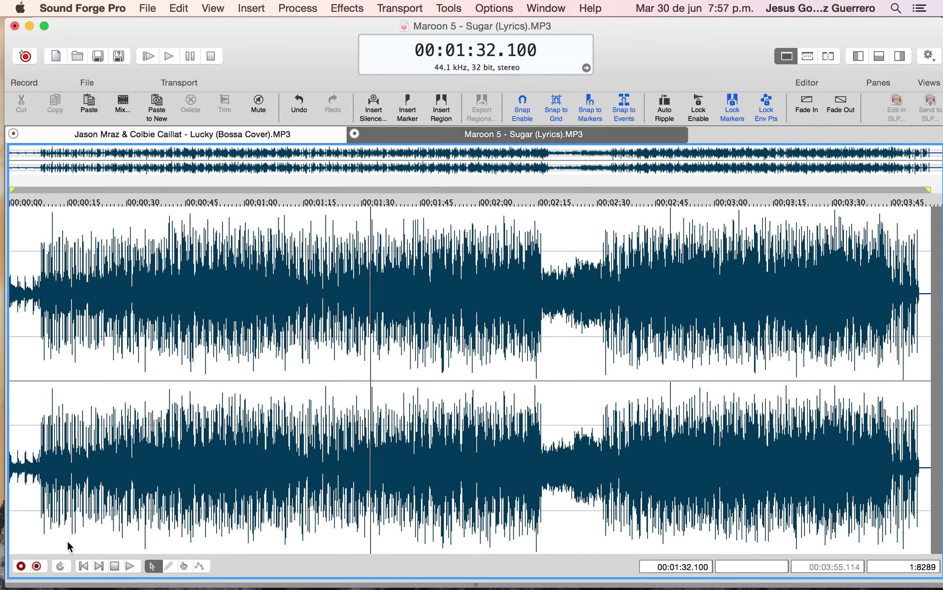
pyautogui.click(82, 565)
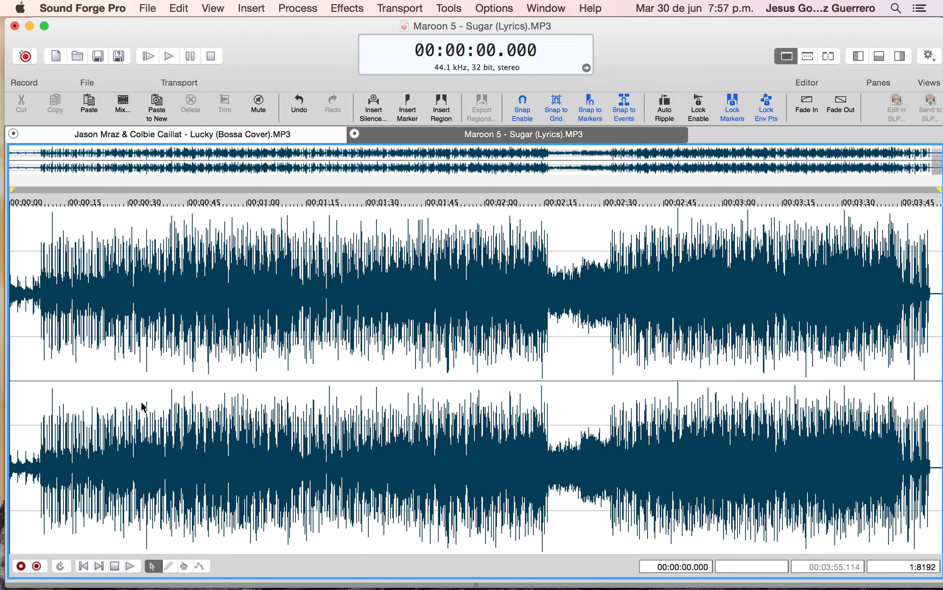
pyautogui.scroll(3, 141, 401)
pyautogui.scroll(2, 142, 402)
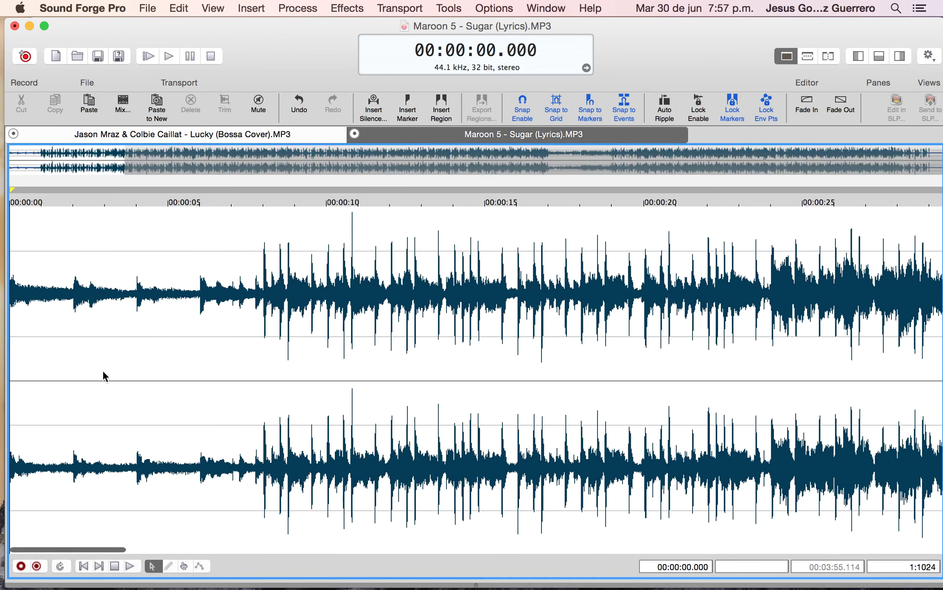
pyautogui.scroll(-2, 294, 294)
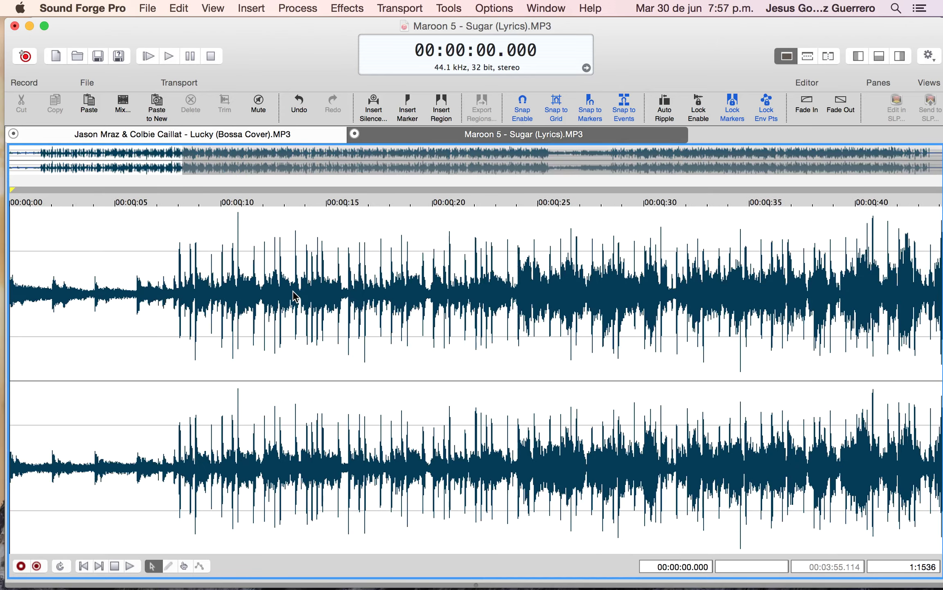
pyautogui.scroll(-2, 294, 294)
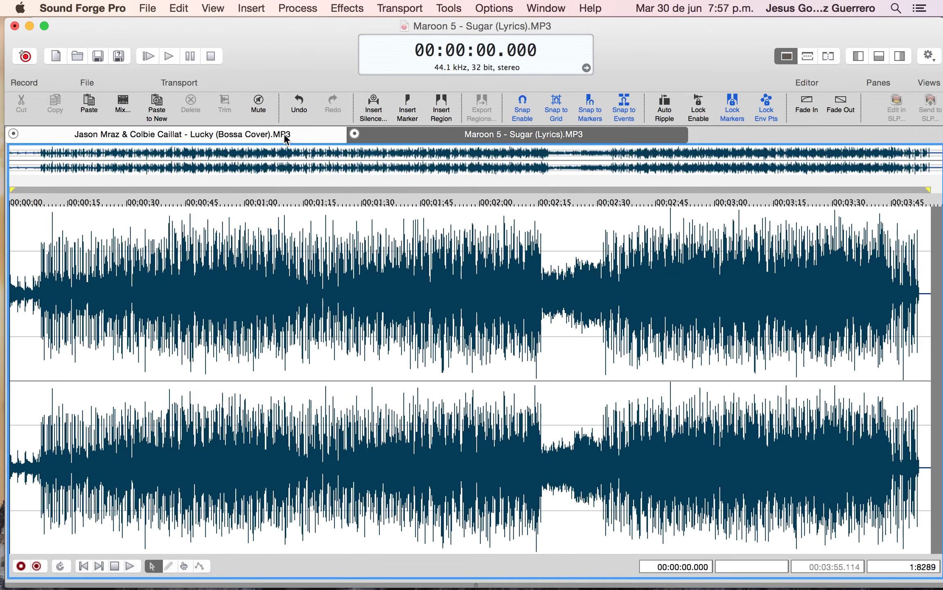
# Compare the waveforms of the two open songs and play Maroon 5 - Sugar from about 00:00:13.9.
pyautogui.click(286, 135)
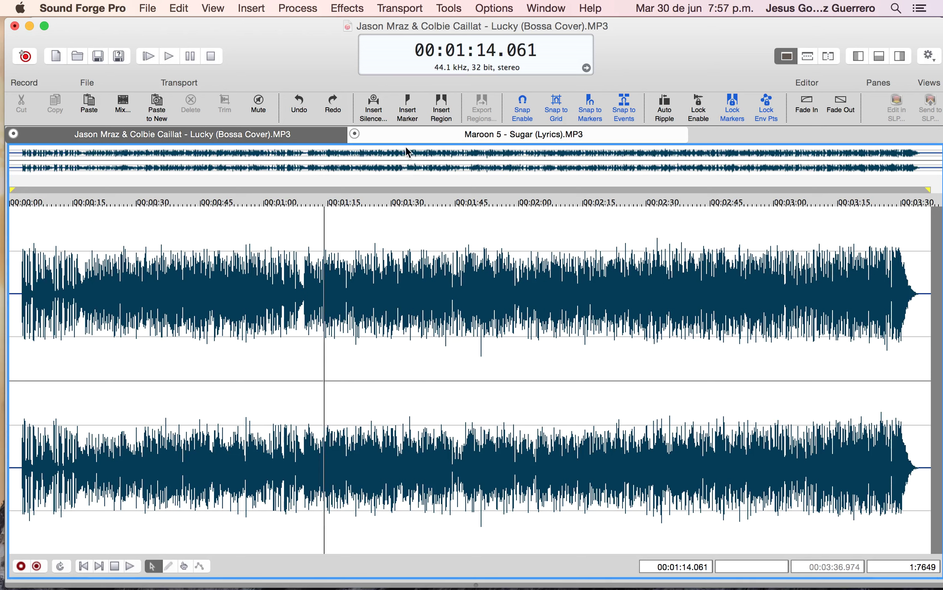
pyautogui.click(423, 138)
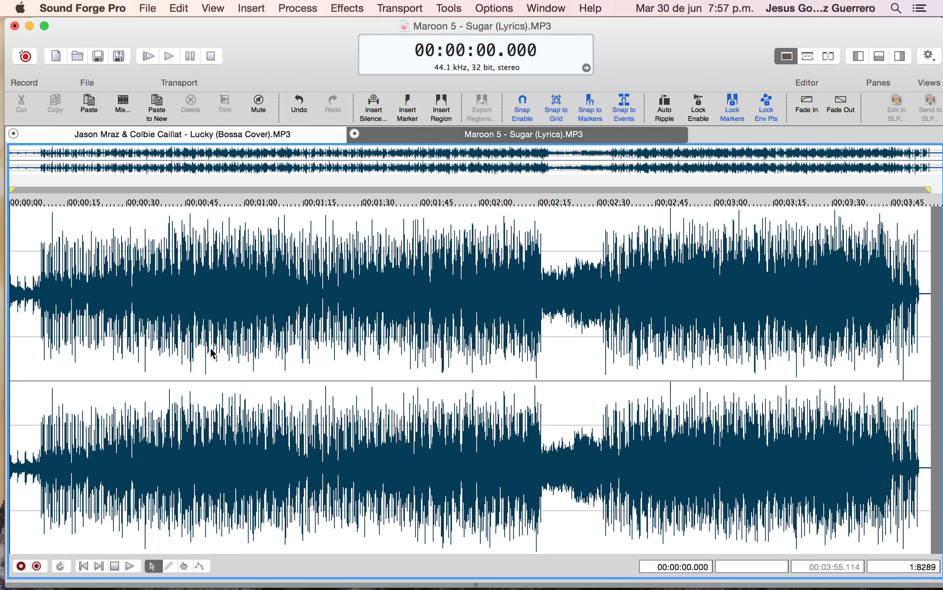
pyautogui.click(94, 360)
pyautogui.click(64, 353)
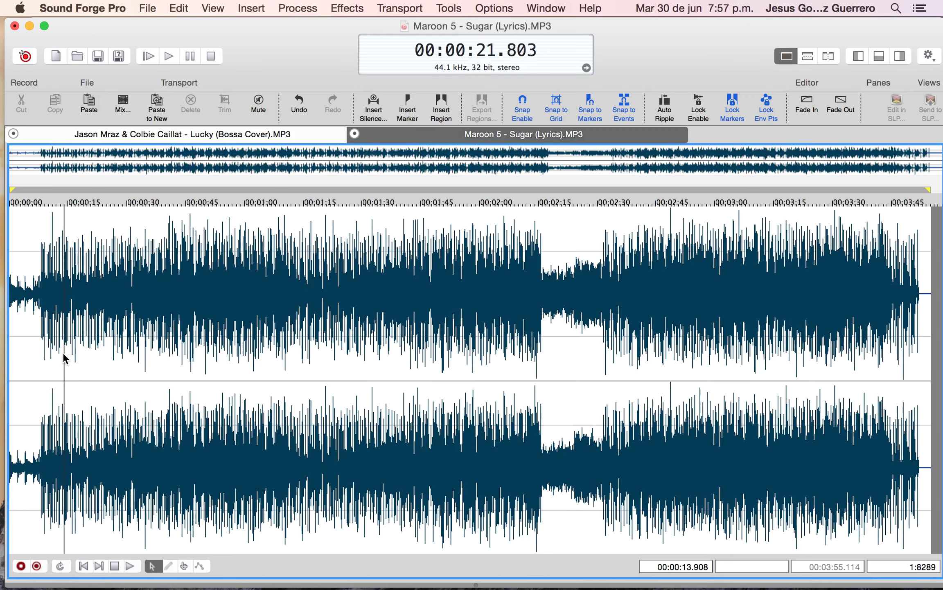
pyautogui.press('space')
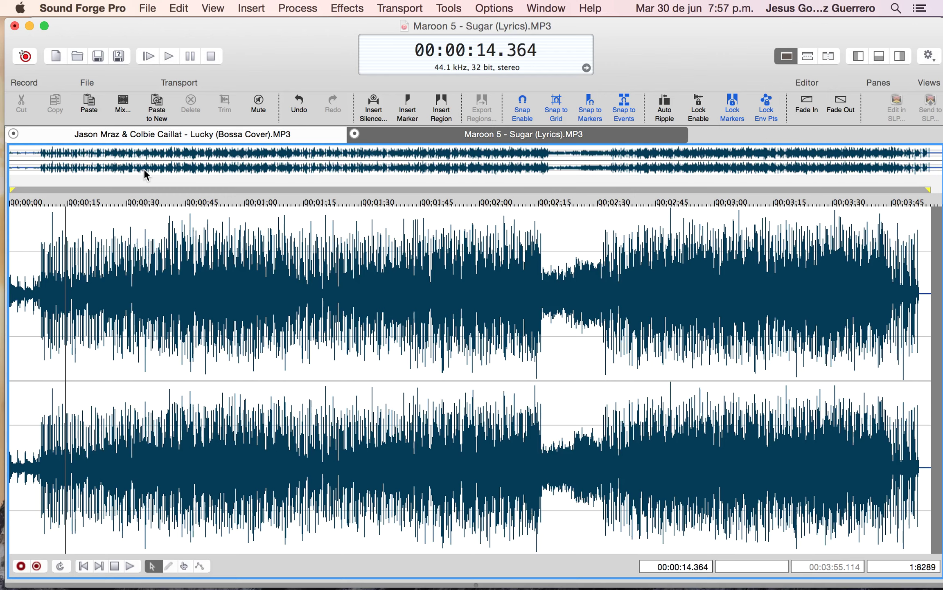
# Play Jason Mraz & Colbie Caillat - Lucky from shortly before the one-minute mark and stop playback.
pyautogui.click(197, 134)
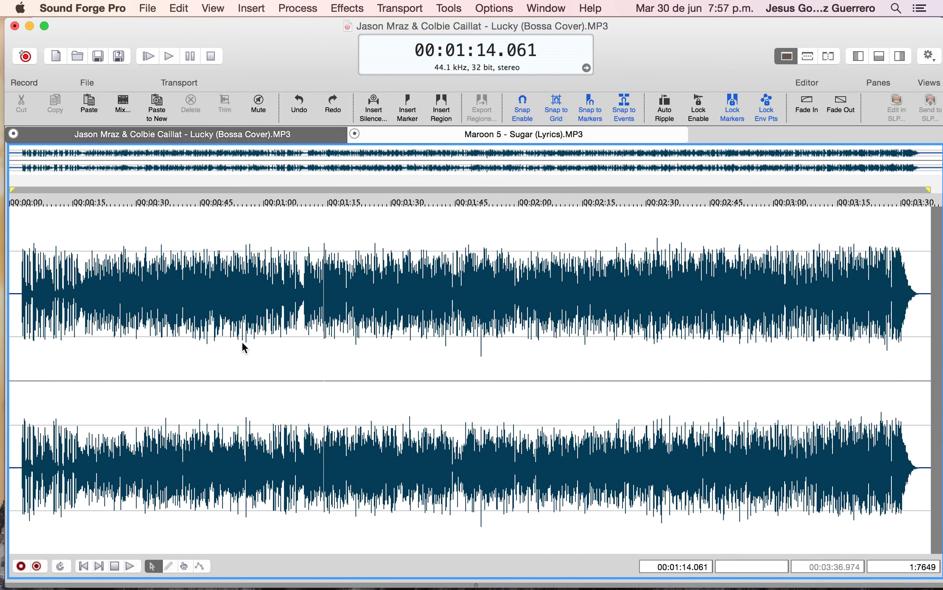
pyautogui.click(243, 346)
pyautogui.press('space')
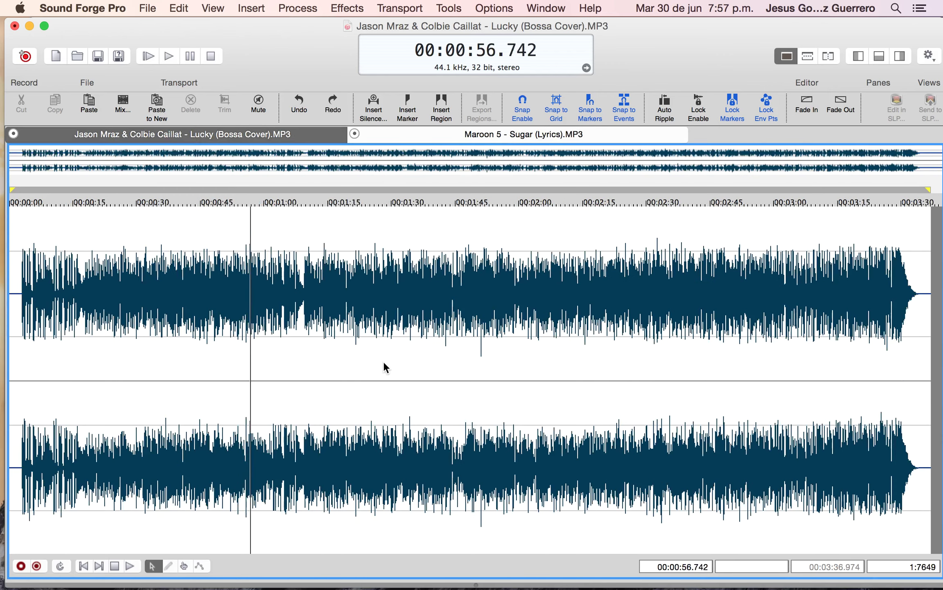
pyautogui.press('space')
# Normalize the entire Lucky track using the preset Normalize RMS to -16dB (music), and clear the selection.
pyautogui.doubleClick(354, 375)
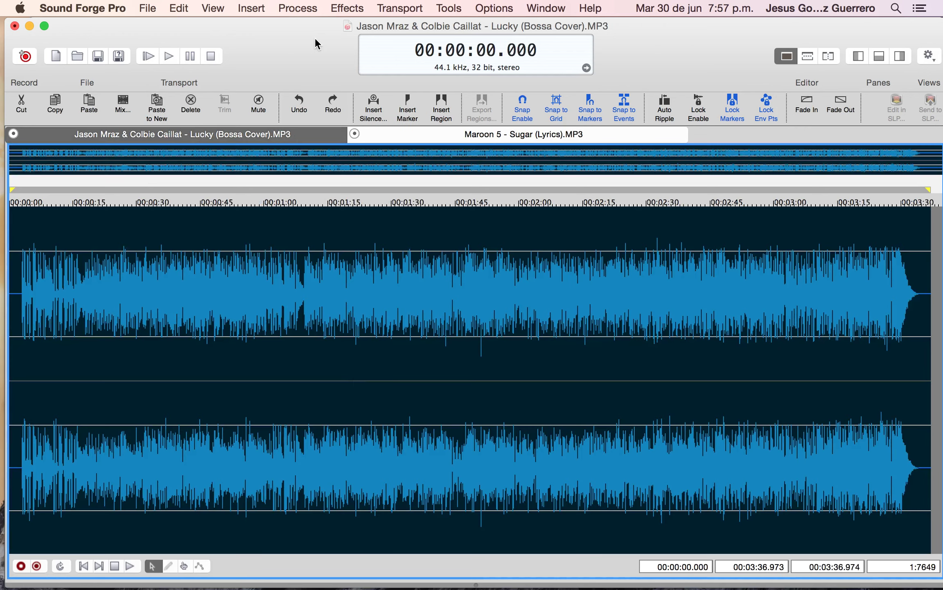
pyautogui.click(300, 6)
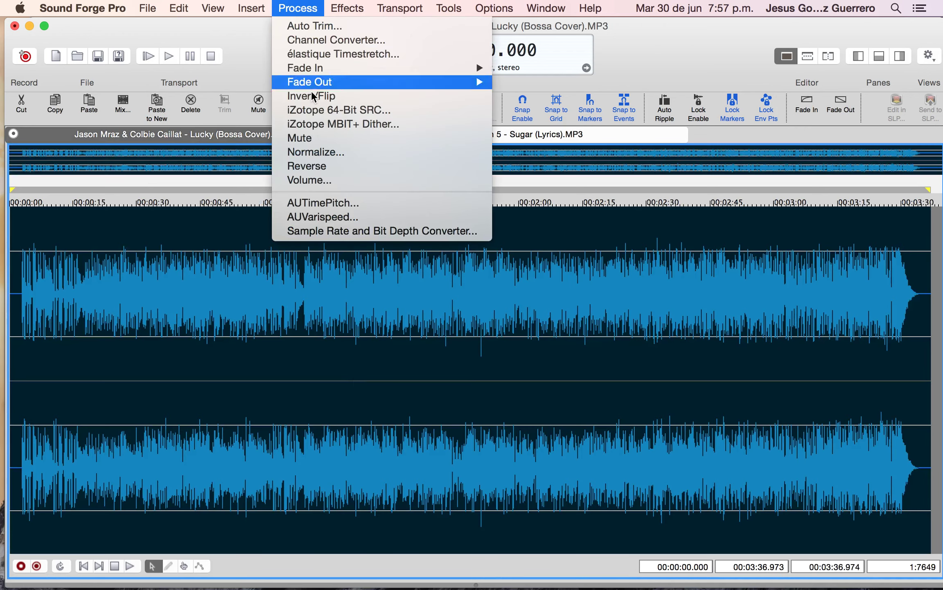
pyautogui.click(315, 154)
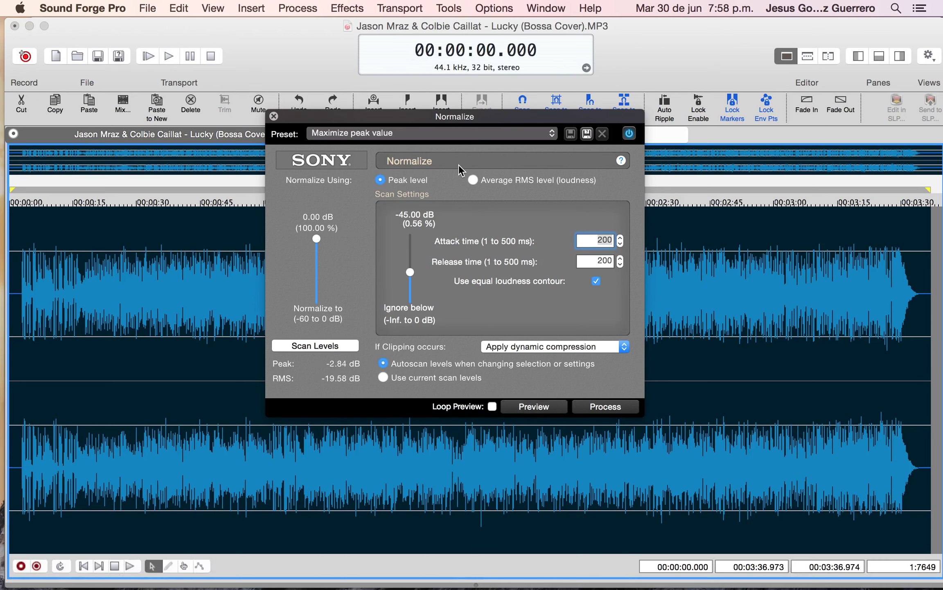
pyautogui.click(426, 135)
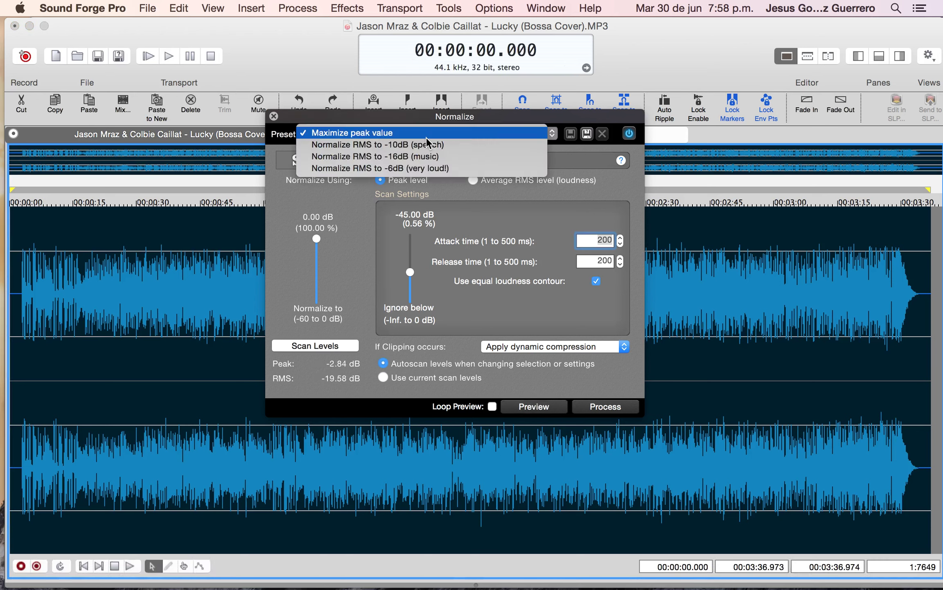
pyautogui.click(399, 157)
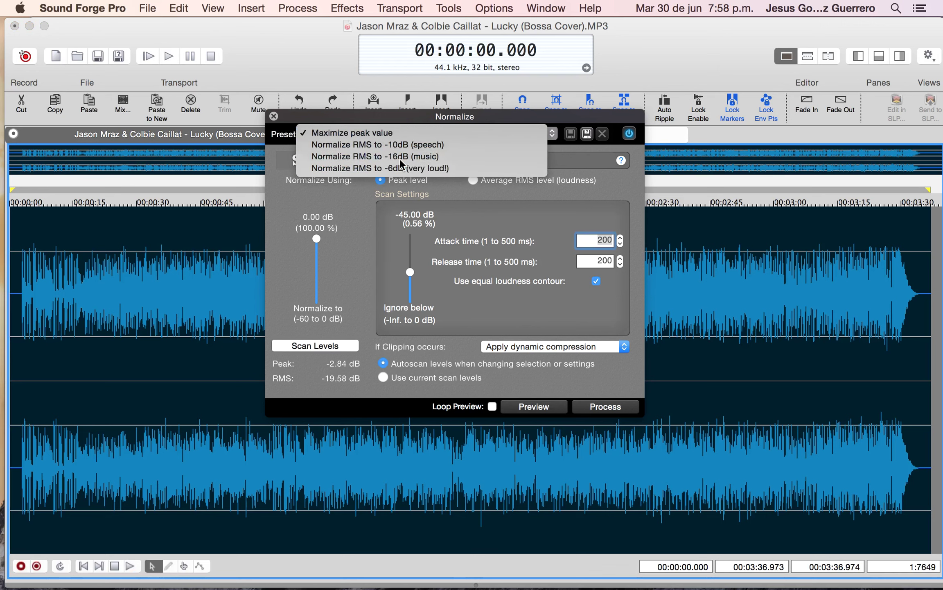
pyautogui.click(605, 406)
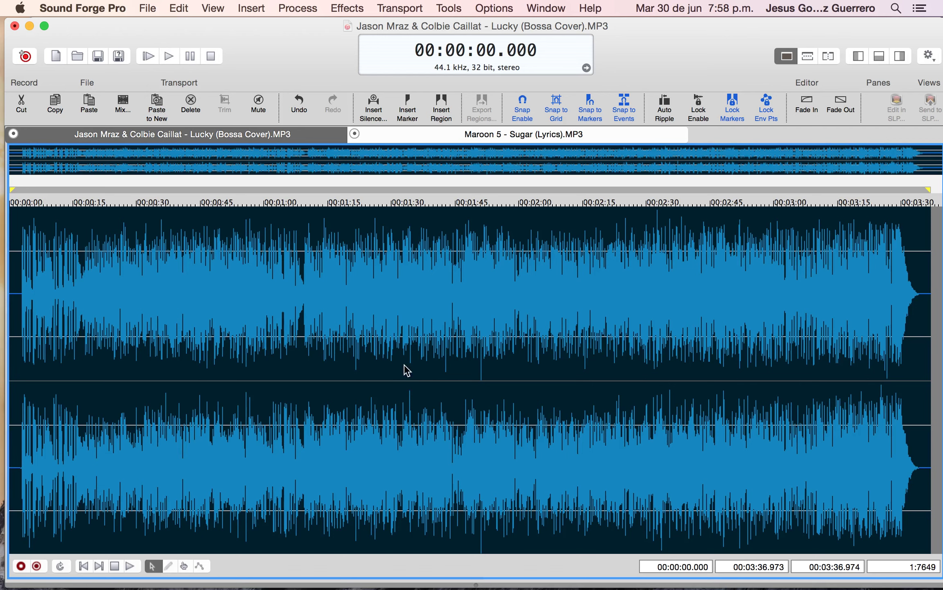
pyautogui.click(353, 376)
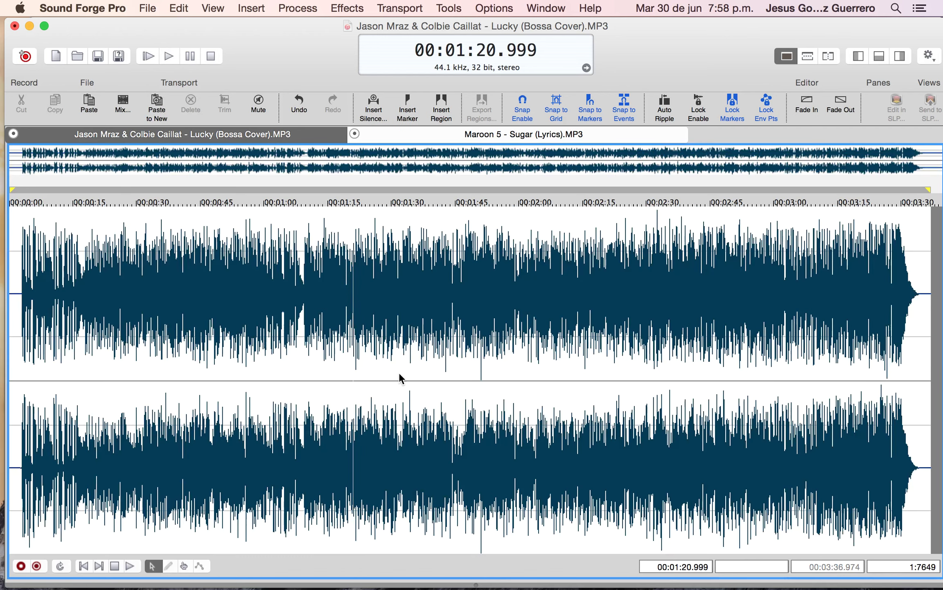
# Copy the entire Maroon 5 - Sugar track and return to the Lucky track.
pyautogui.click(405, 134)
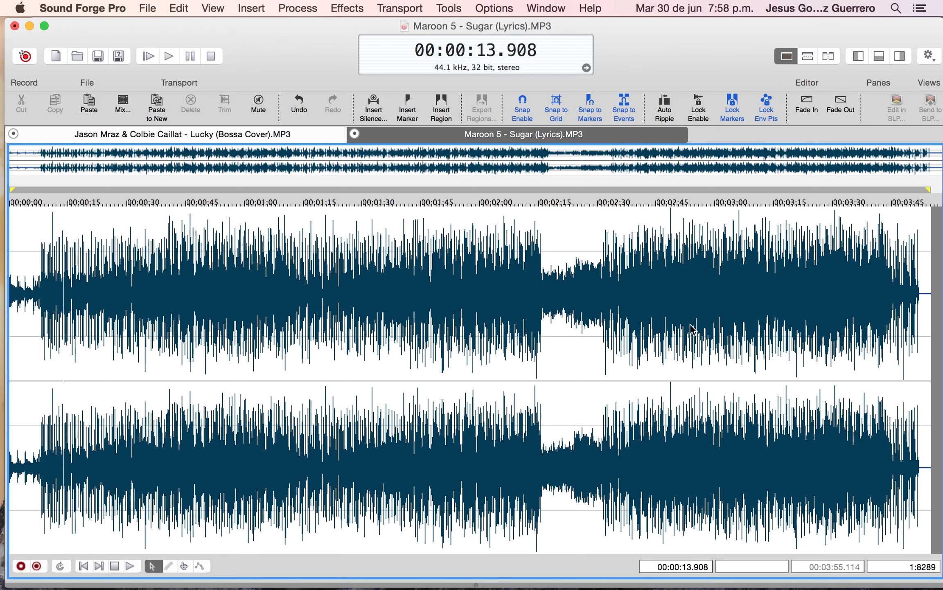
pyautogui.press('super+a')
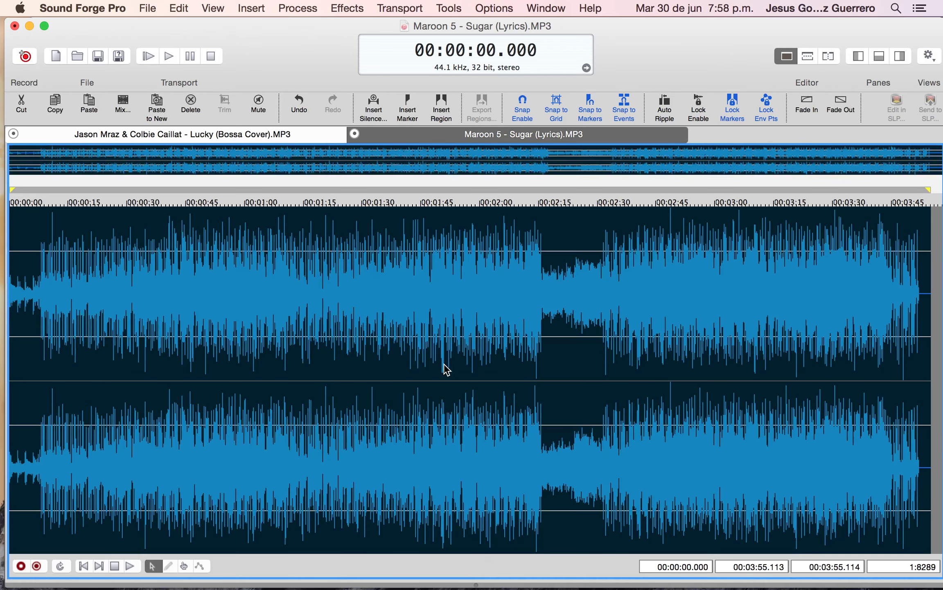
pyautogui.click(265, 134)
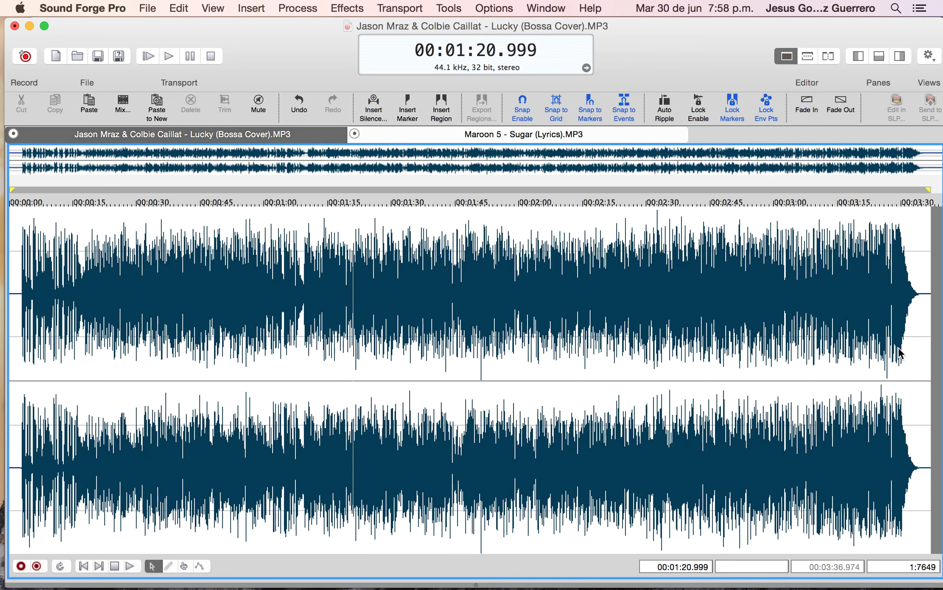
# Play the closing fade of the Lucky track from about 00:03:29.6 to check where the song ends.
pyautogui.moveTo(898, 349); pyautogui.dragTo(900, 348)
pyautogui.scroll(2, 898, 350)
pyautogui.scroll(2, 899, 350)
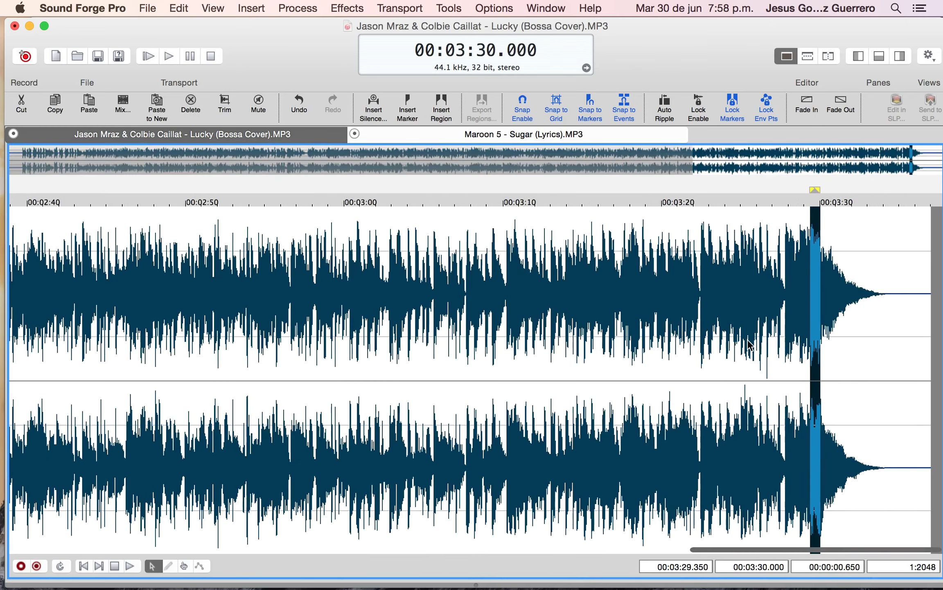
pyautogui.click(748, 343)
pyautogui.click(821, 344)
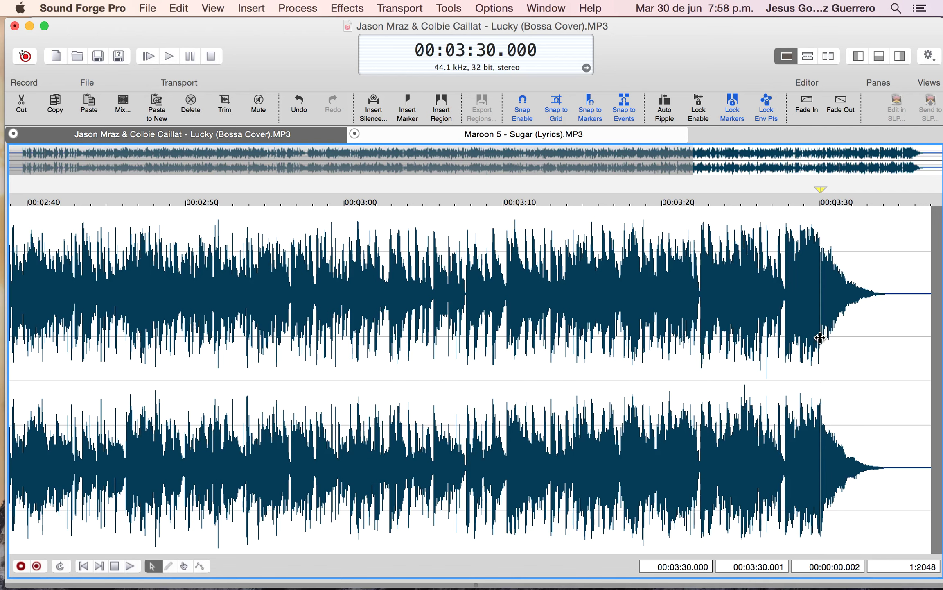
pyautogui.scroll(1, 782, 334)
pyautogui.click(775, 336)
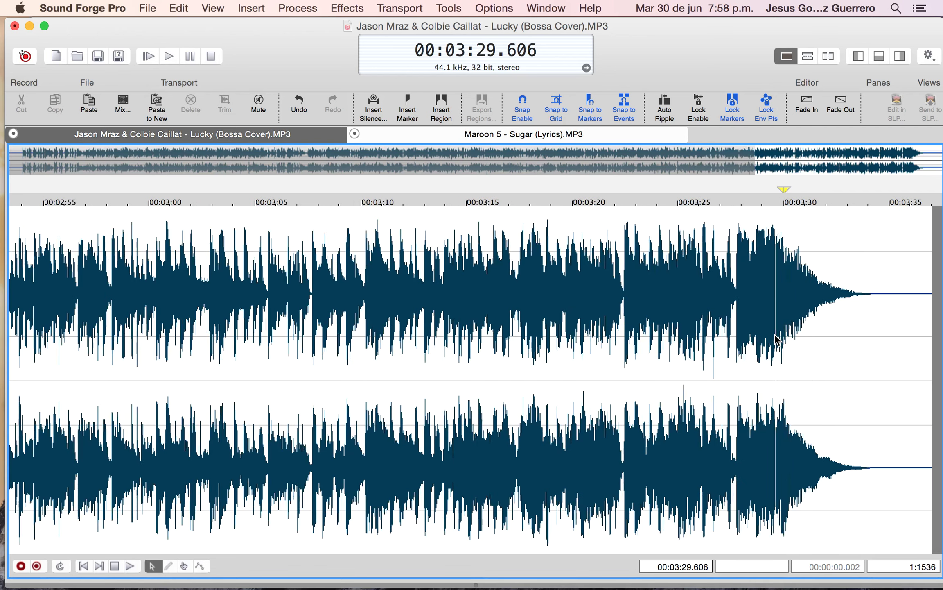
pyautogui.click(777, 337)
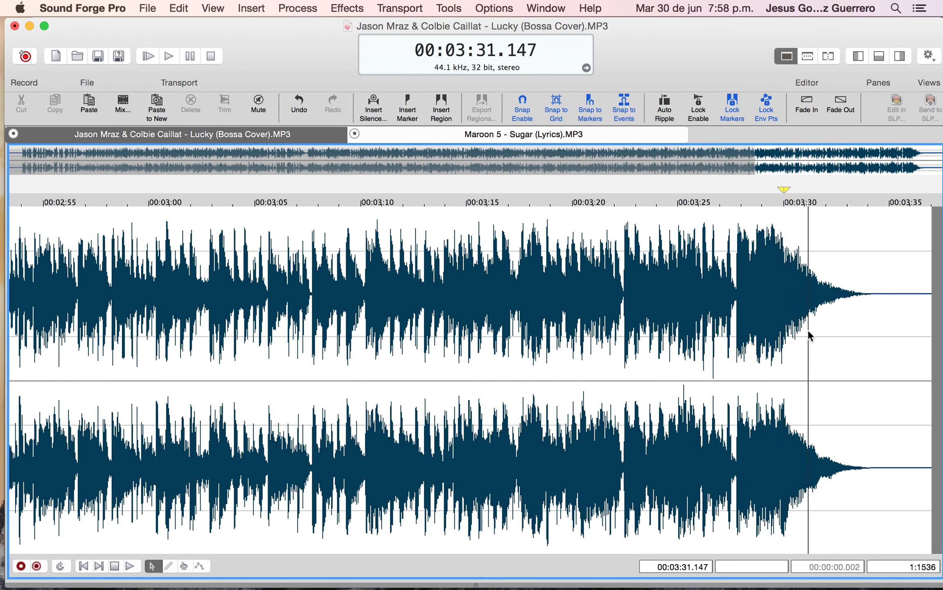
pyautogui.press('space')
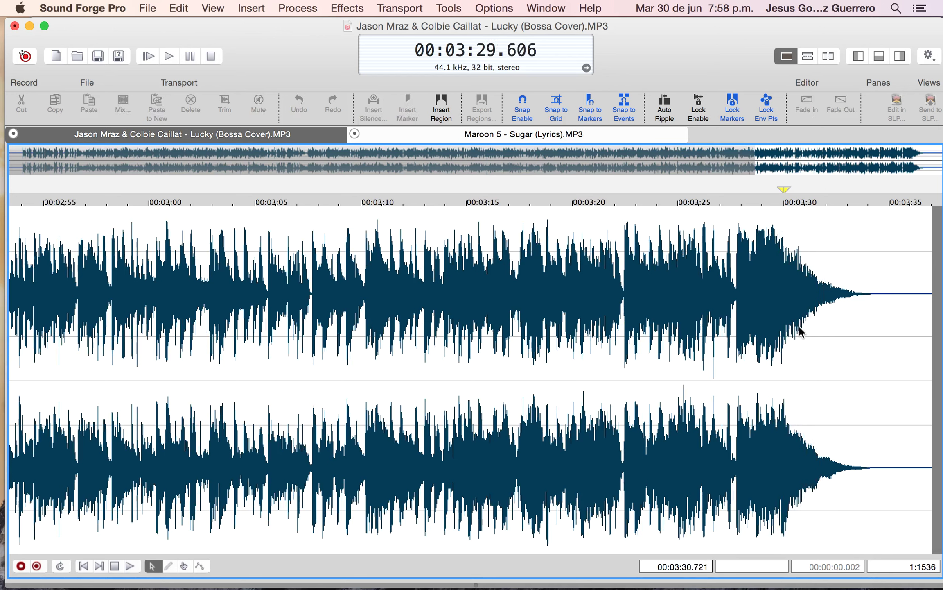
# Paste the copied Sugar track into the Lucky track at 00:03:30.721, within its closing fade.
pyautogui.click(799, 325)
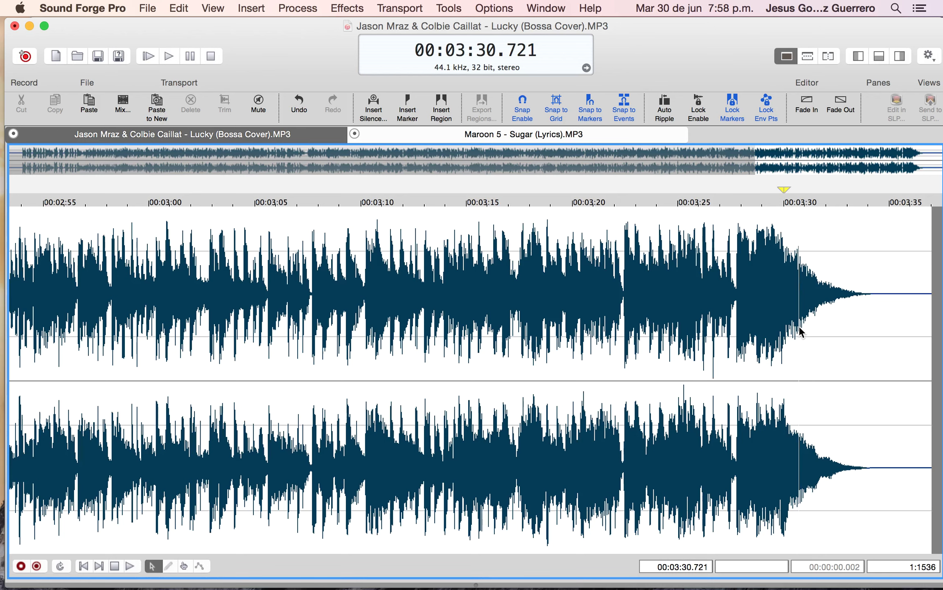
pyautogui.press('super+v')
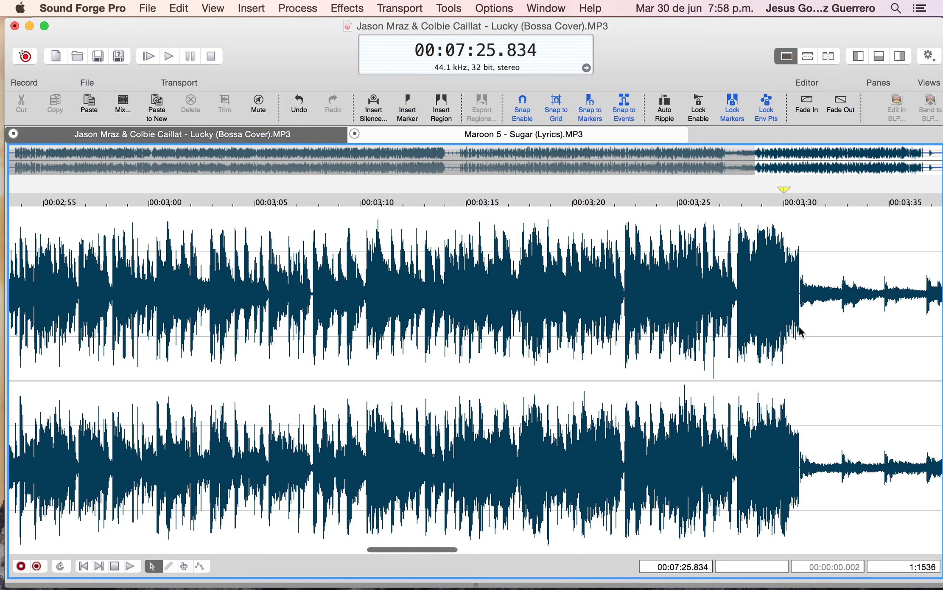
# Play the join between the Lucky and Sugar tracks from about 00:03:29.5 to check the abrupt transition.
pyautogui.click(784, 333)
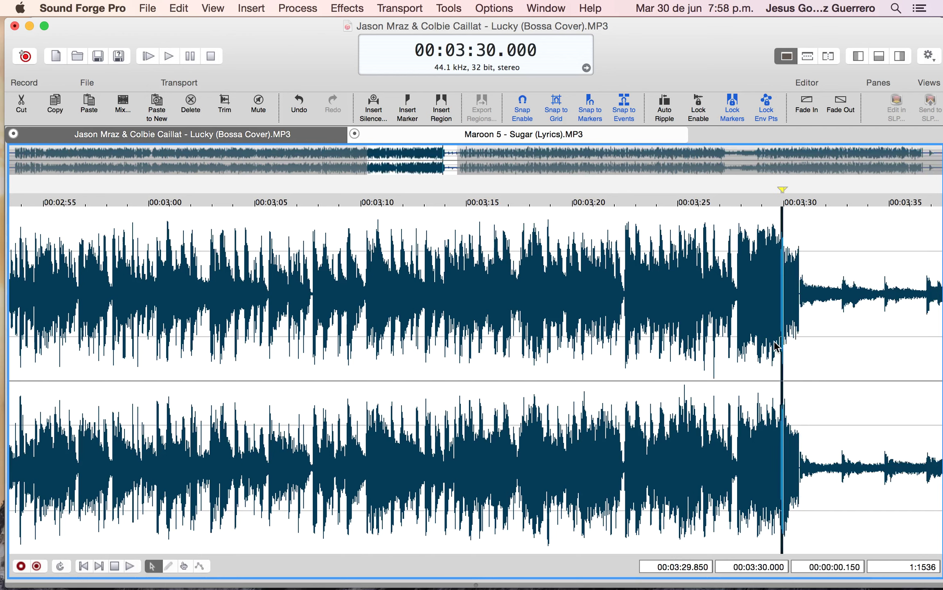
pyautogui.click(774, 345)
pyautogui.press('space')
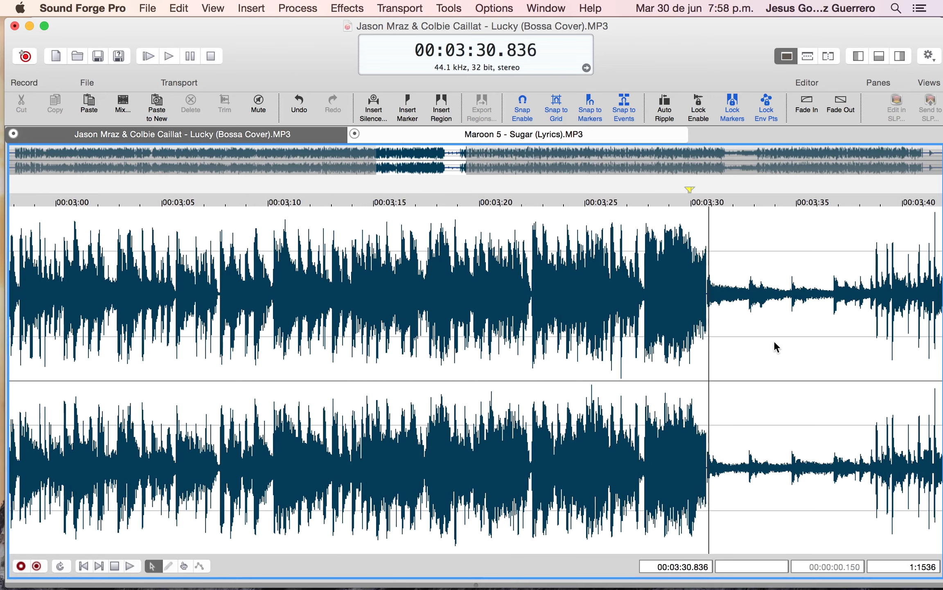
pyautogui.press('space')
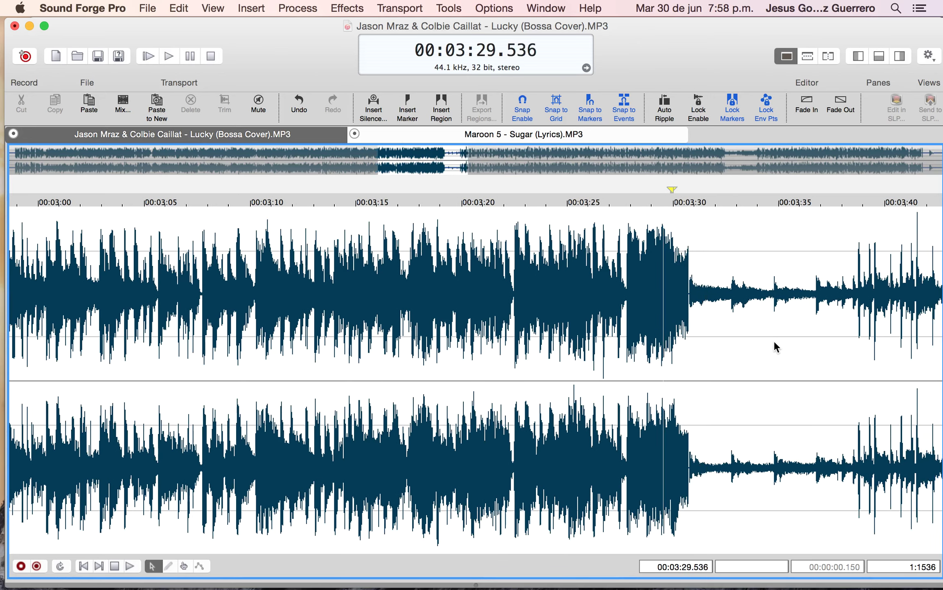
# Undo the pasting of the Sugar track into the Lucky track, restoring Lucky's closing fade.
pyautogui.press('super+z')
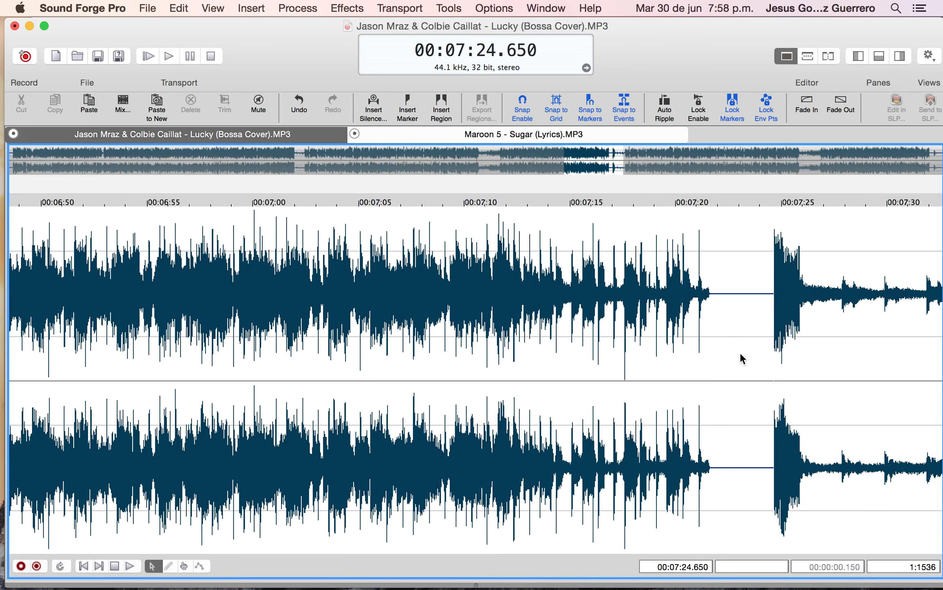
pyautogui.press('super+z')
pyautogui.press('super+z')
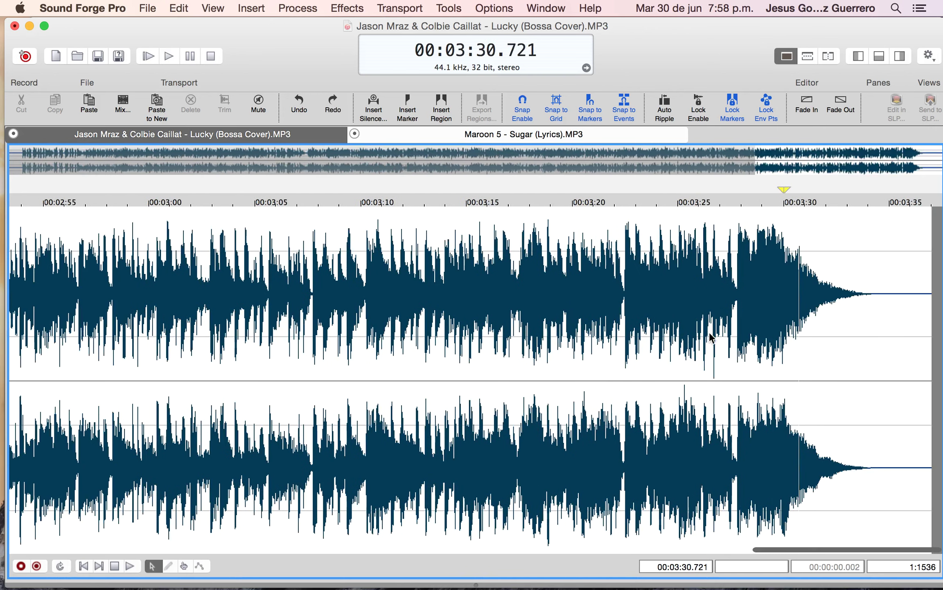
# Mix the copied Sugar track into Lucky's closing fade from 00:03:30.860 with the default mix settings, previewing the blend before processing.
pyautogui.click(710, 333)
pyautogui.click(784, 335)
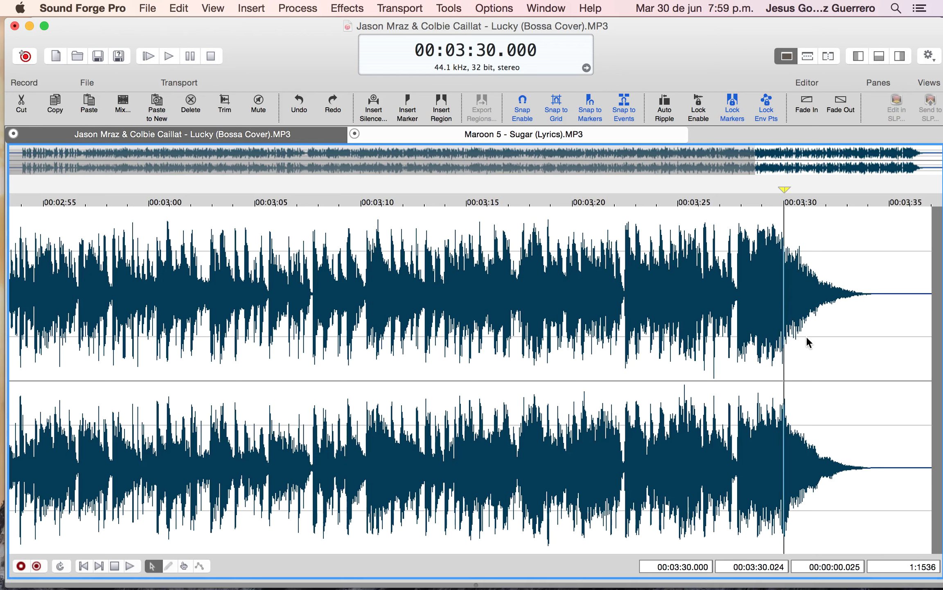
pyautogui.click(806, 336)
pyautogui.click(801, 342)
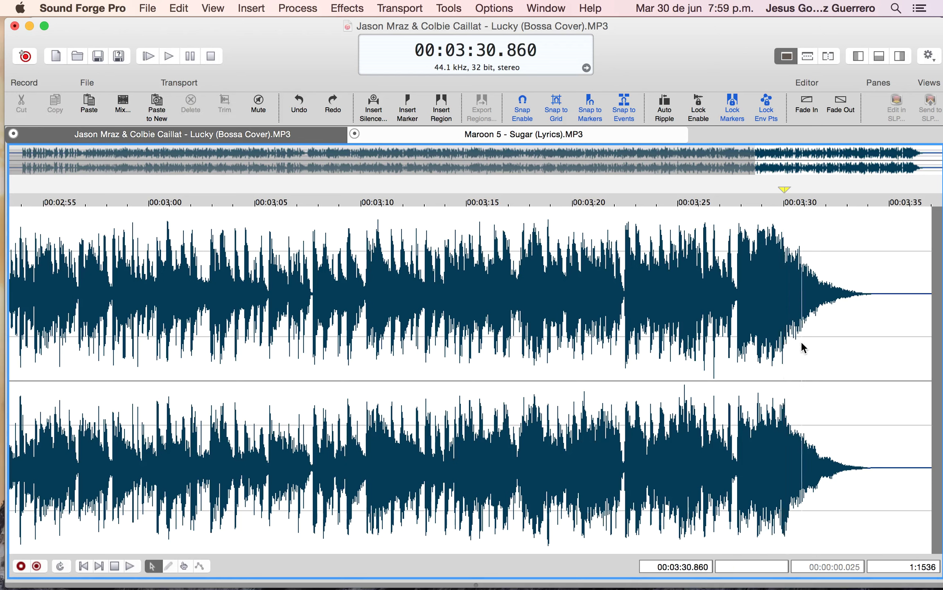
pyautogui.click(123, 105)
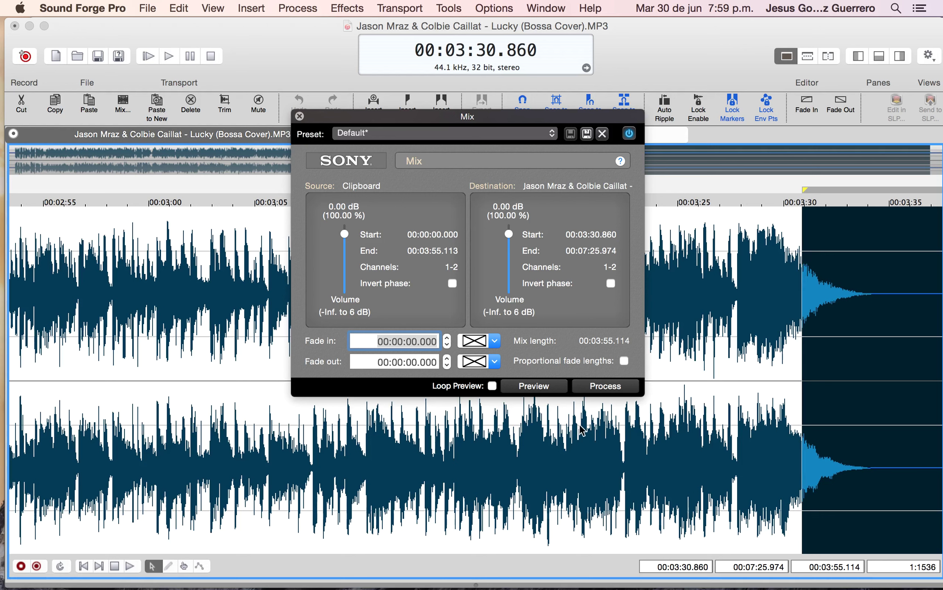
pyautogui.click(534, 386)
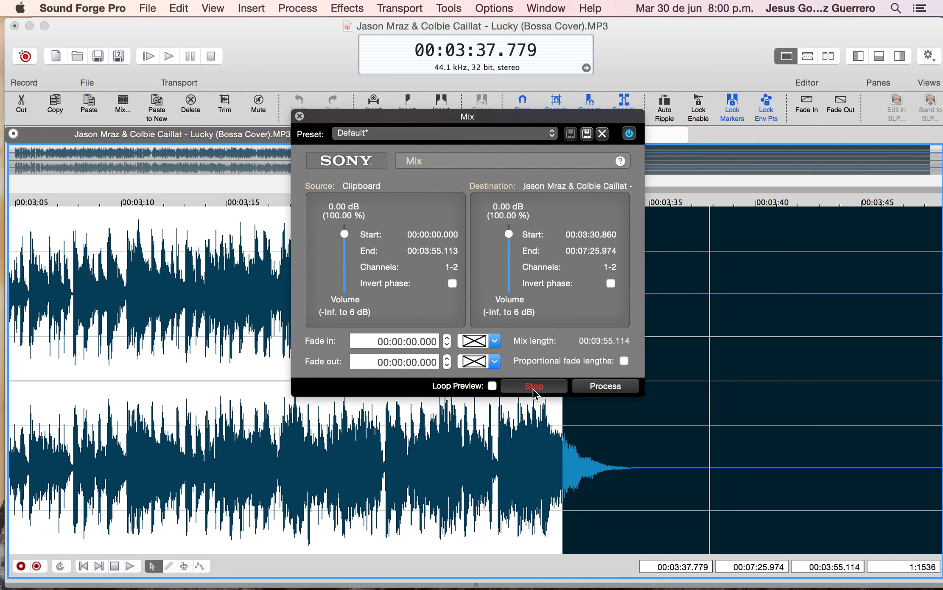
pyautogui.click(533, 389)
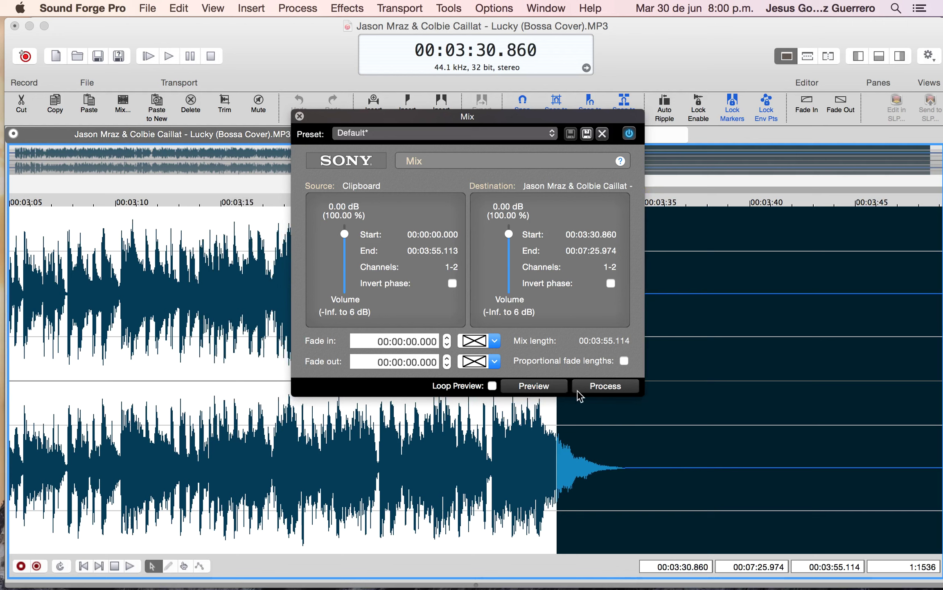
pyautogui.click(605, 386)
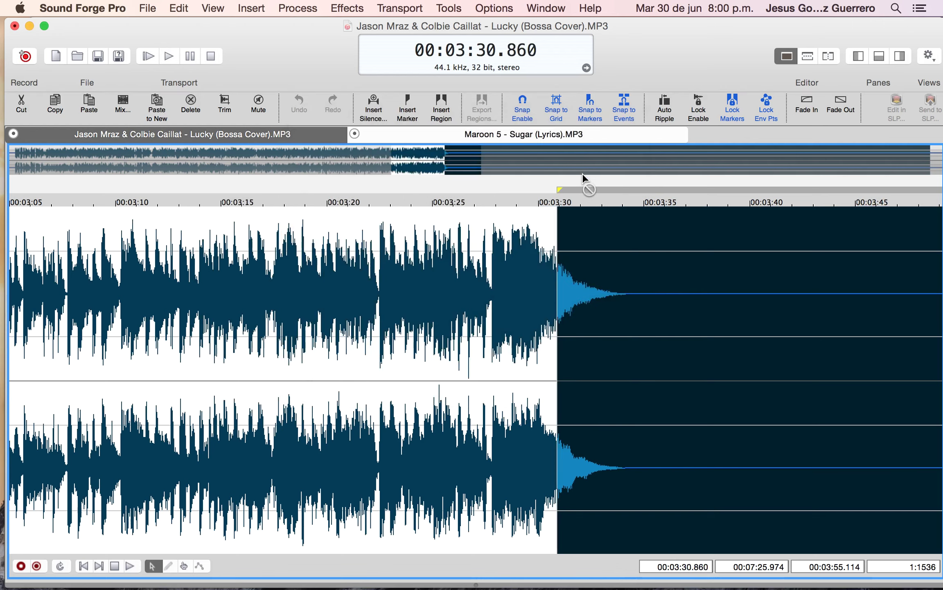
# Play the mixed transition from 00:03:28.074 and examine the waveform of the whole joined track.
pyautogui.click(534, 364)
pyautogui.click(499, 366)
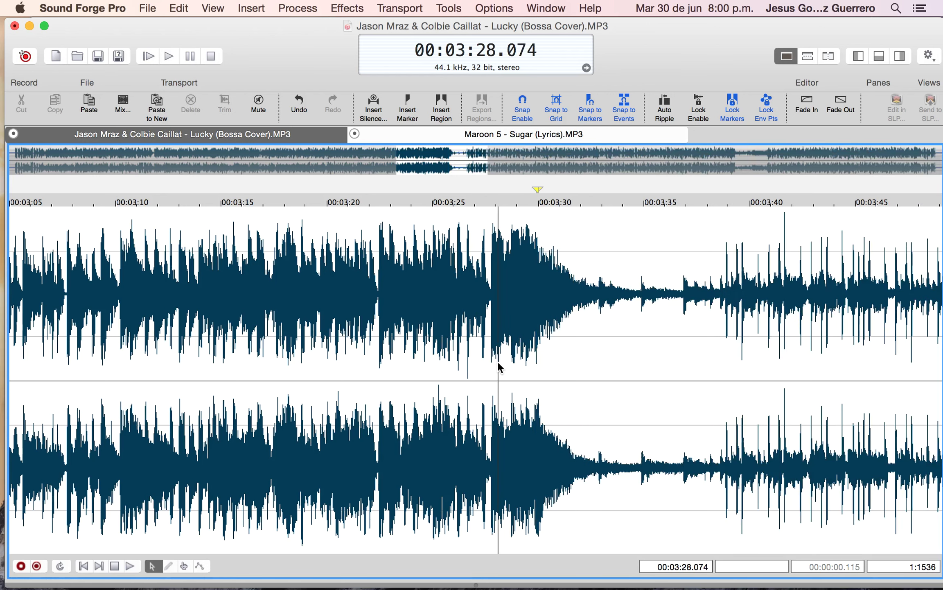
pyautogui.press('space')
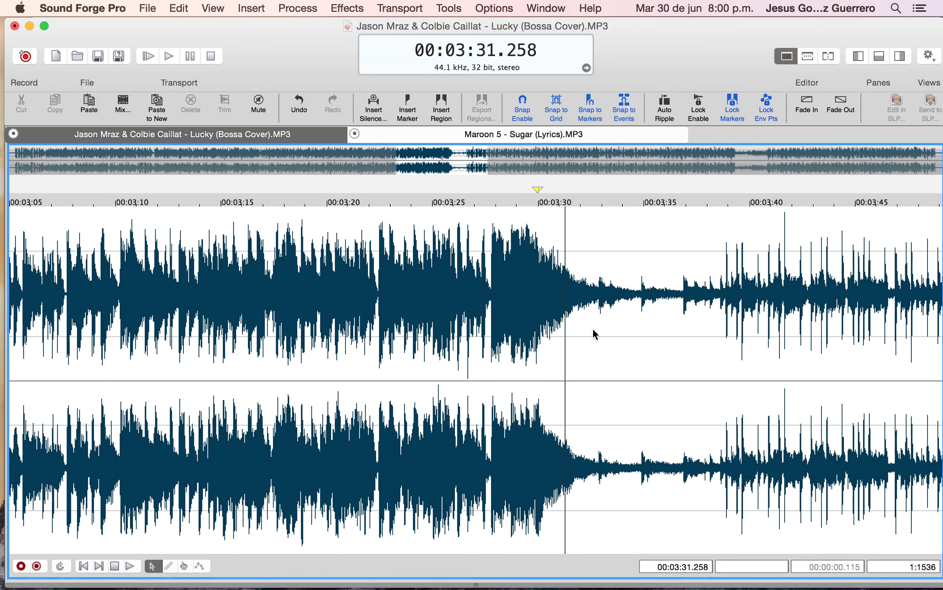
pyautogui.scroll(-1, 593, 332)
pyautogui.scroll(-3, 594, 333)
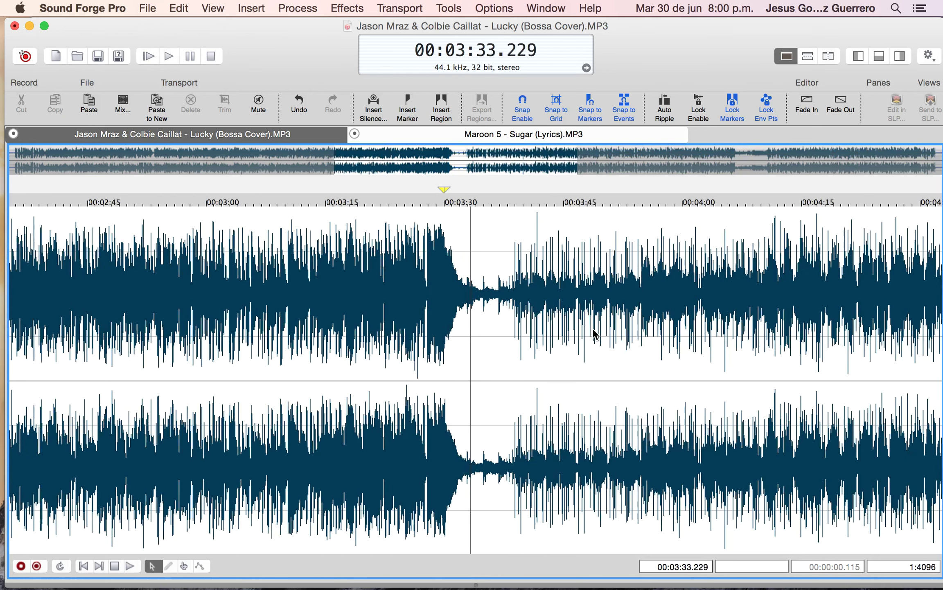
pyautogui.scroll(-2, 594, 333)
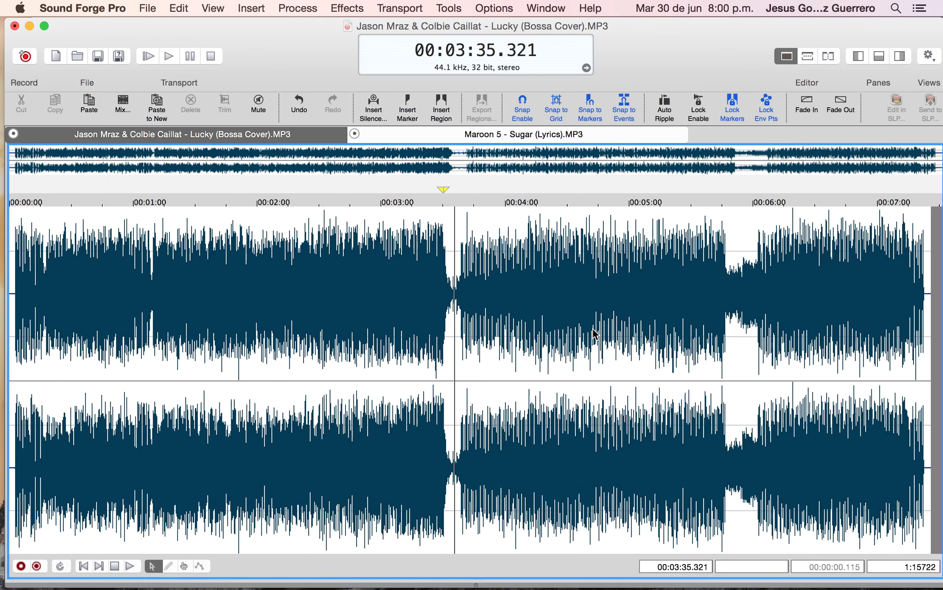
pyautogui.press('space')
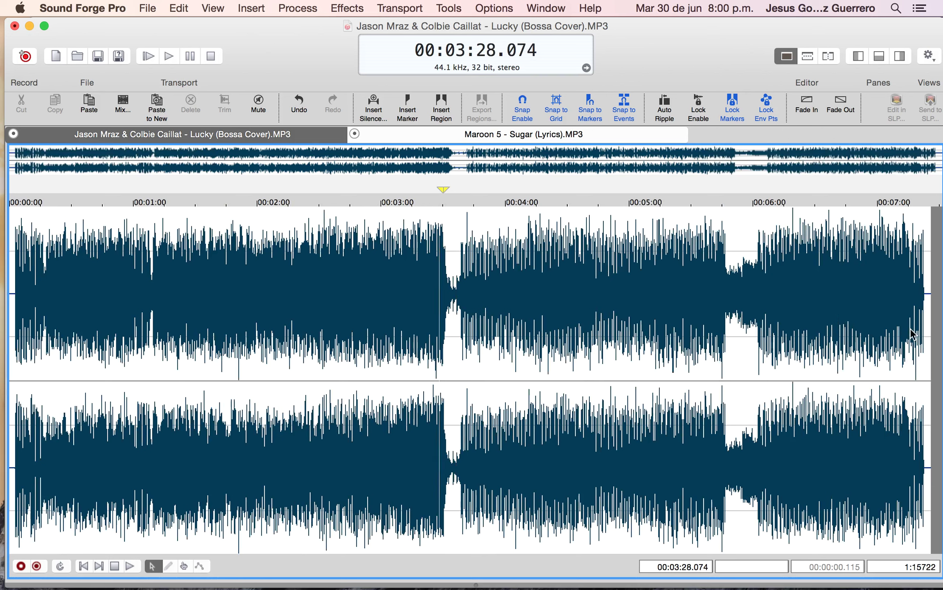
pyautogui.click(412, 355)
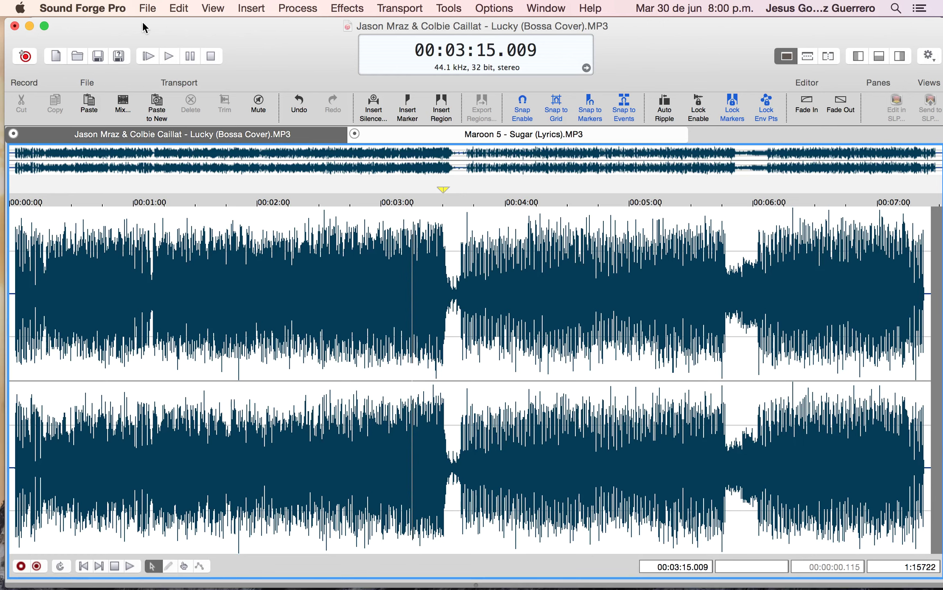
pyautogui.moveTo(147, 27); pyautogui.dragTo(151, 50)
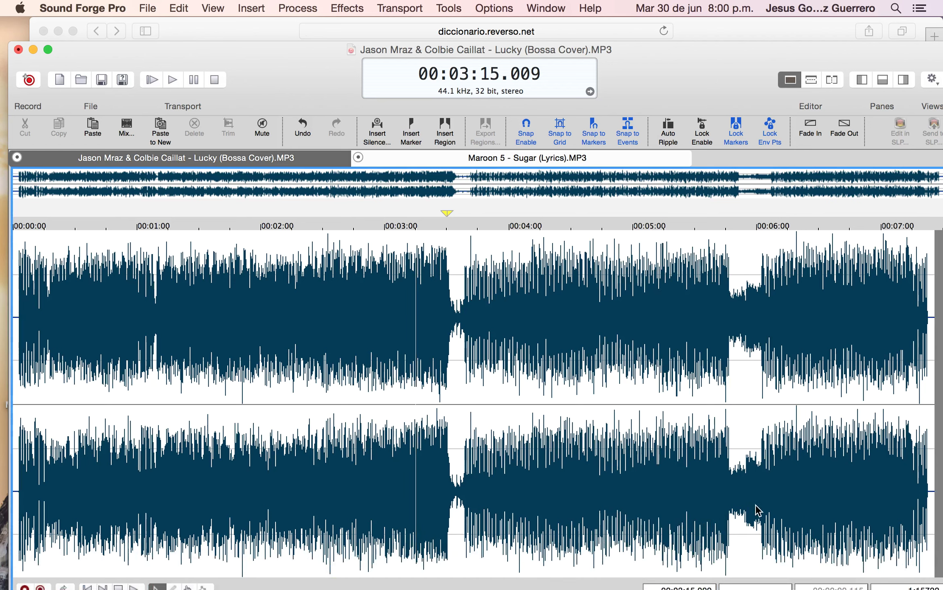
pyautogui.moveTo(778, 567)
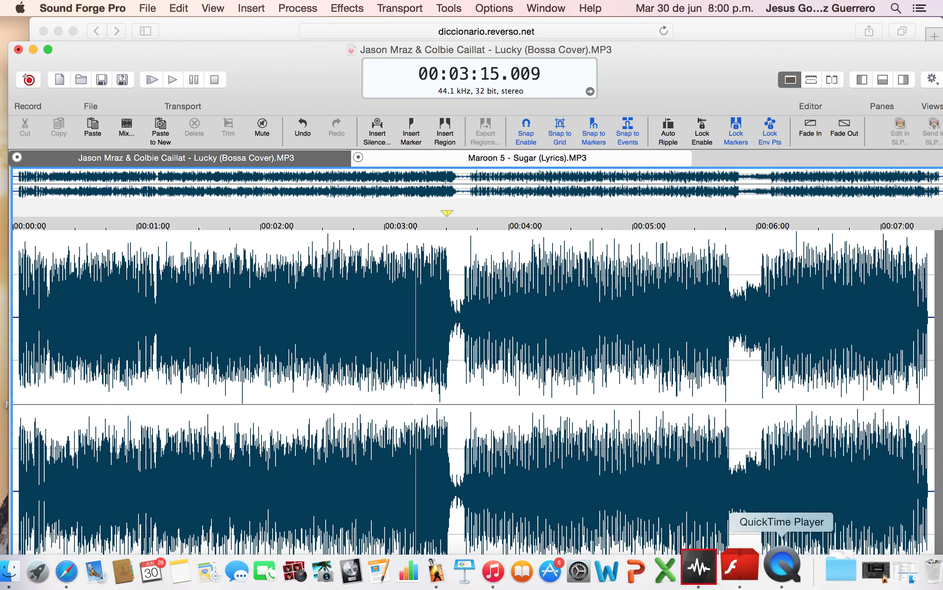
pyautogui.click(778, 569)
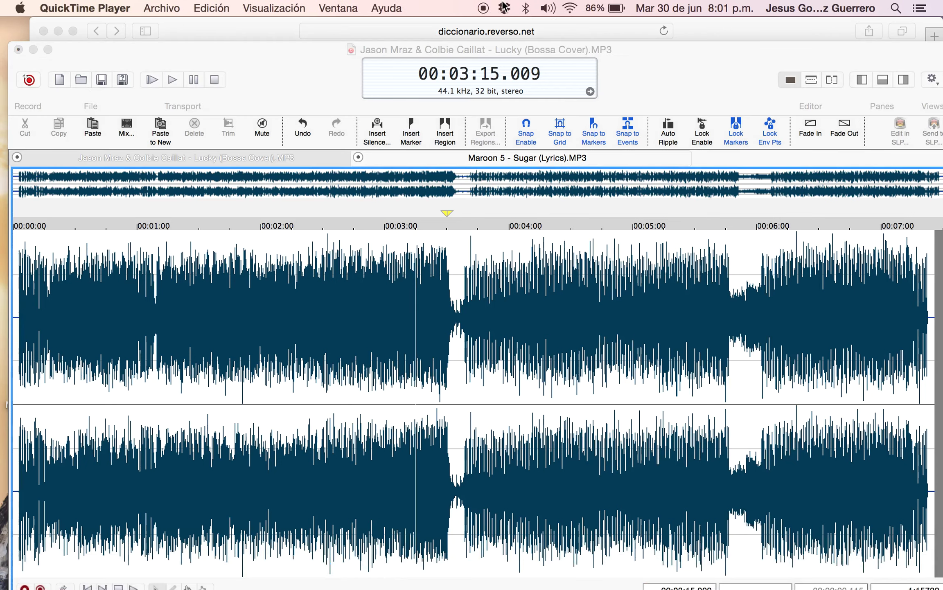